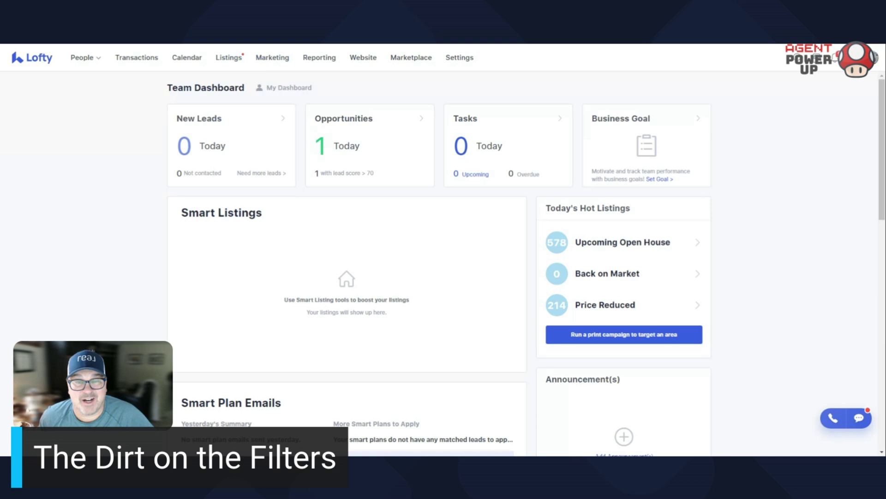
Open the All Leads people list showing the 2 Star Wars Fans leads.
mouse_move(83, 58)
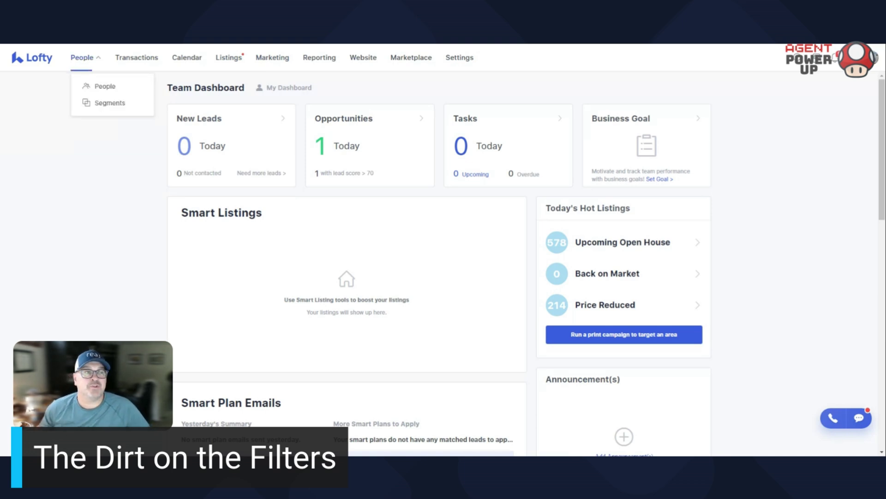
click(104, 91)
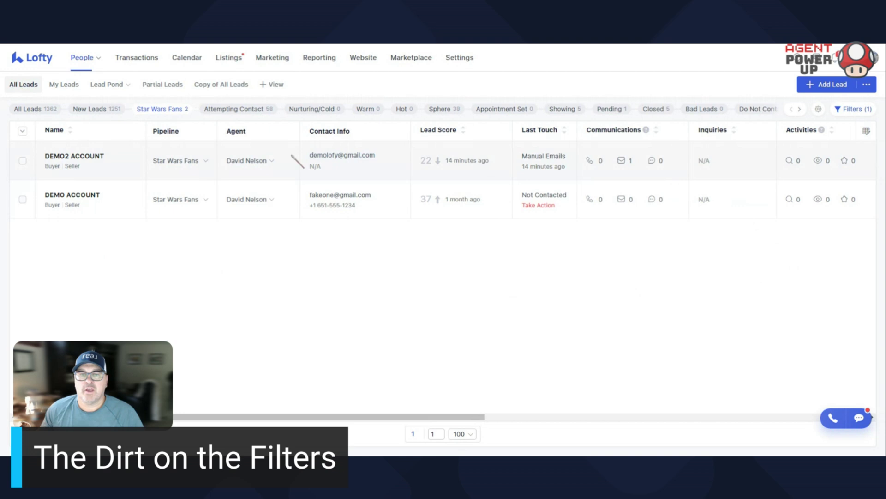
Open All Filters and expand Opportunities to show High Interest, Back to Site and Sell.
click(847, 110)
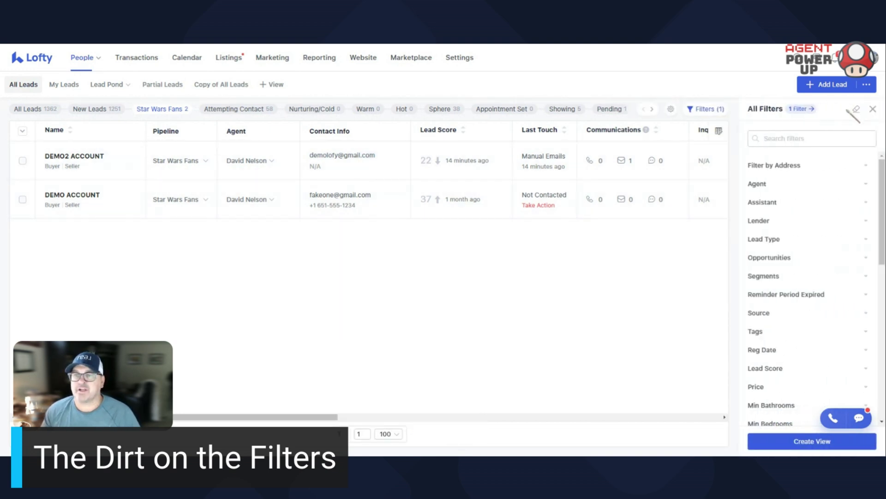
scroll(798, 192, down, 10)
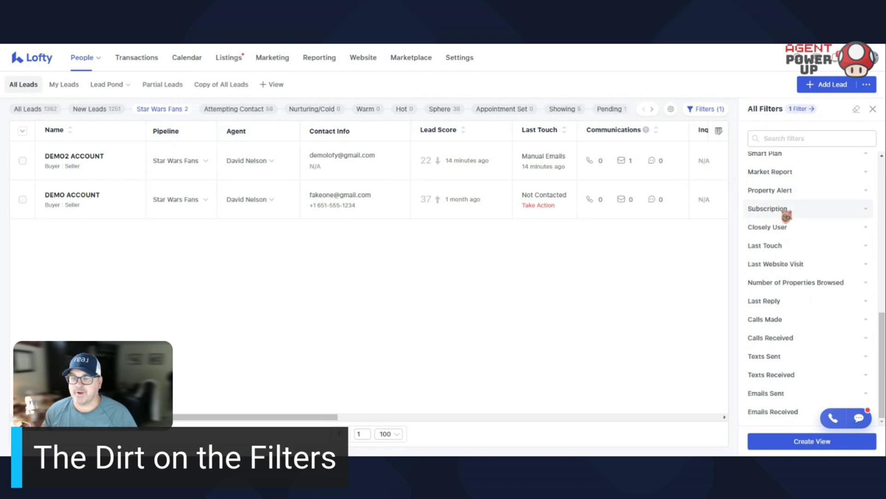
scroll(784, 208, up, 10)
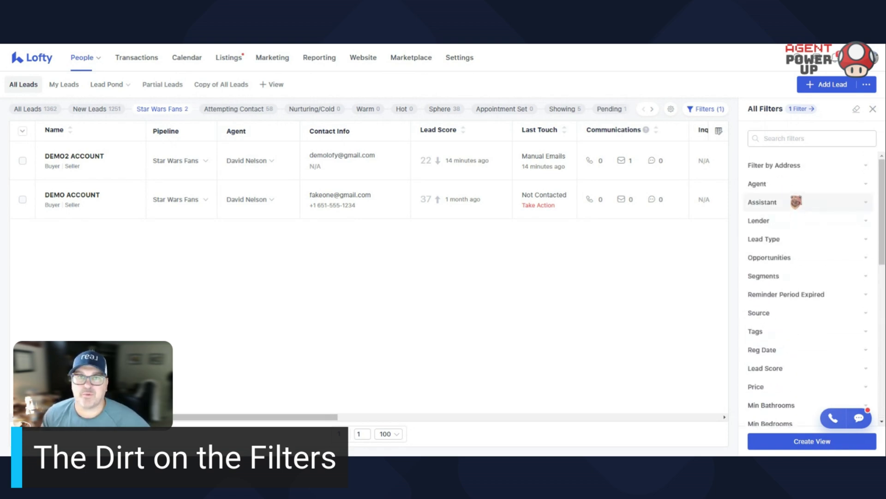
click(800, 259)
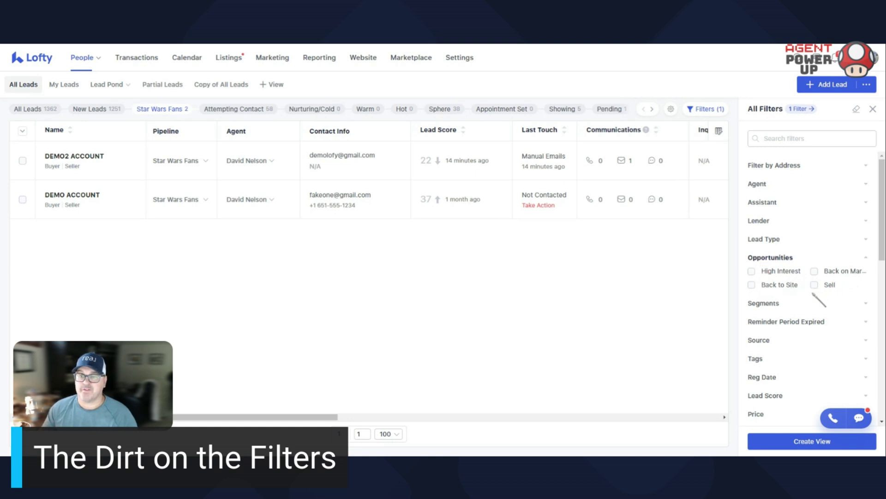
scroll(835, 298, down, 1)
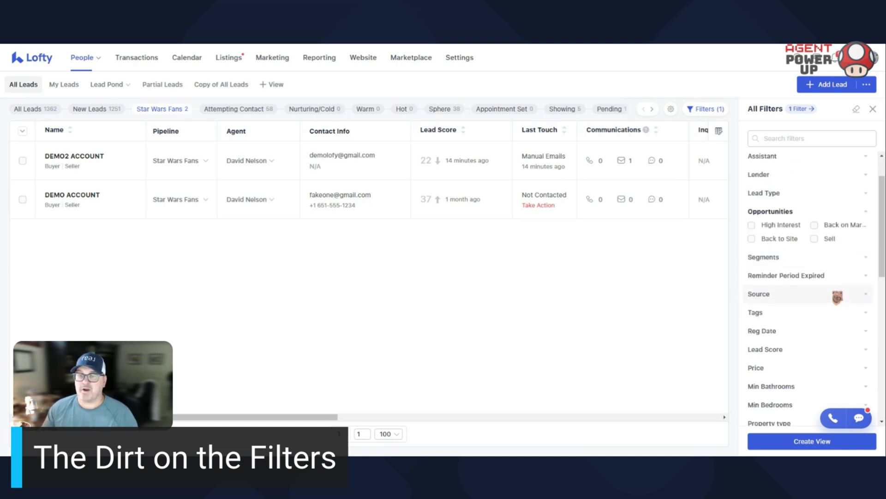
scroll(784, 287, down, 1)
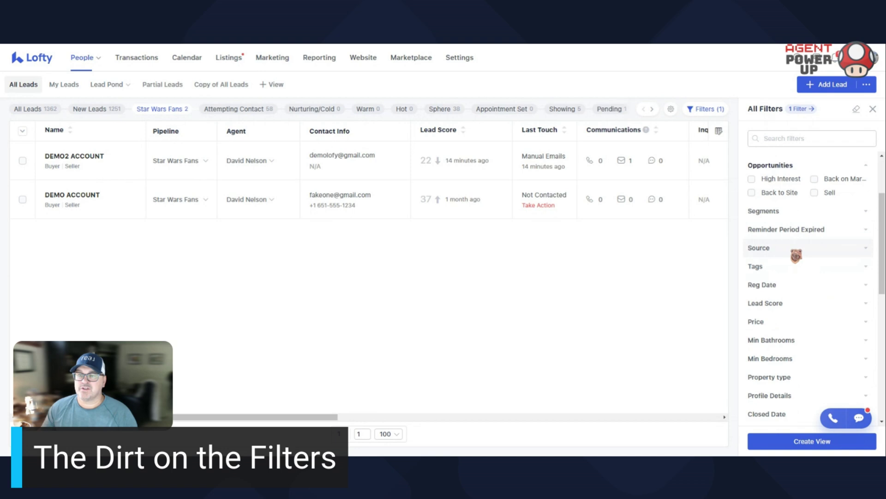
click(795, 254)
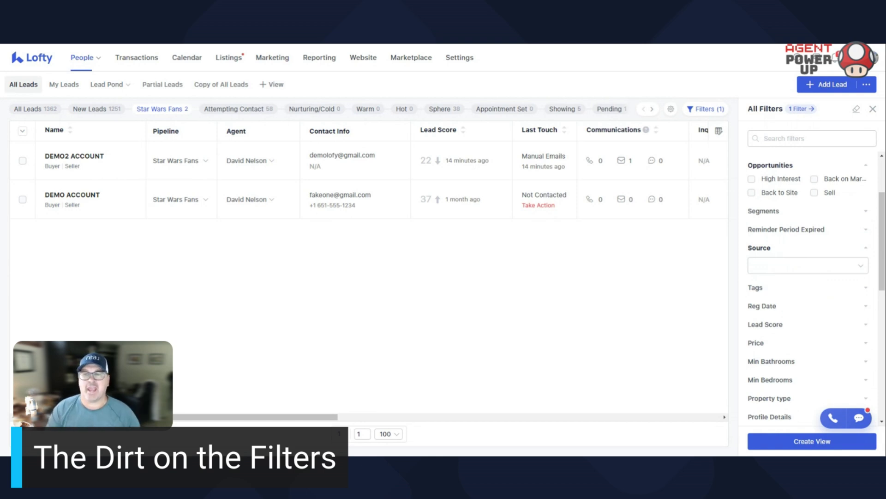
click(830, 269)
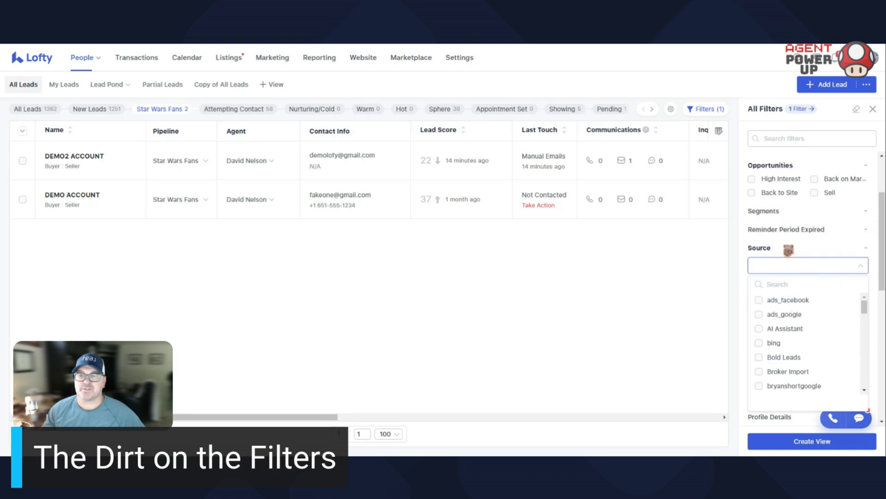
click(791, 248)
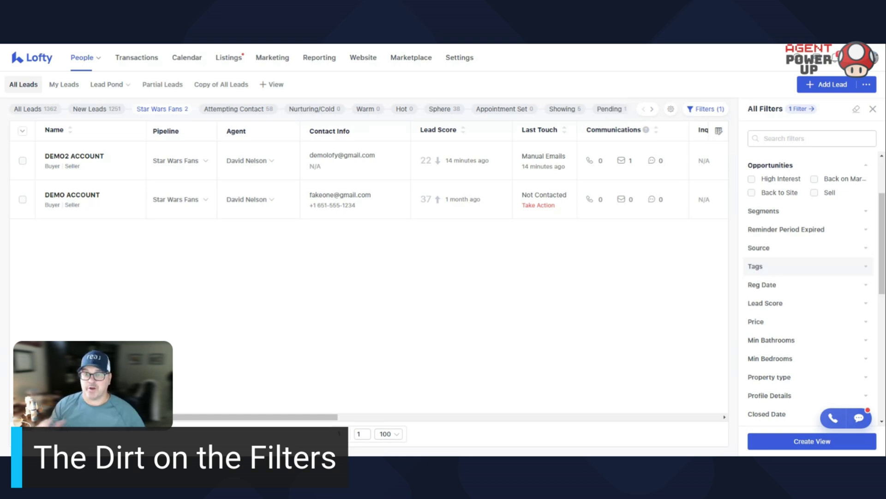
Expand Reg Date and browse its preset date ranges without choosing one.
click(783, 286)
click(853, 307)
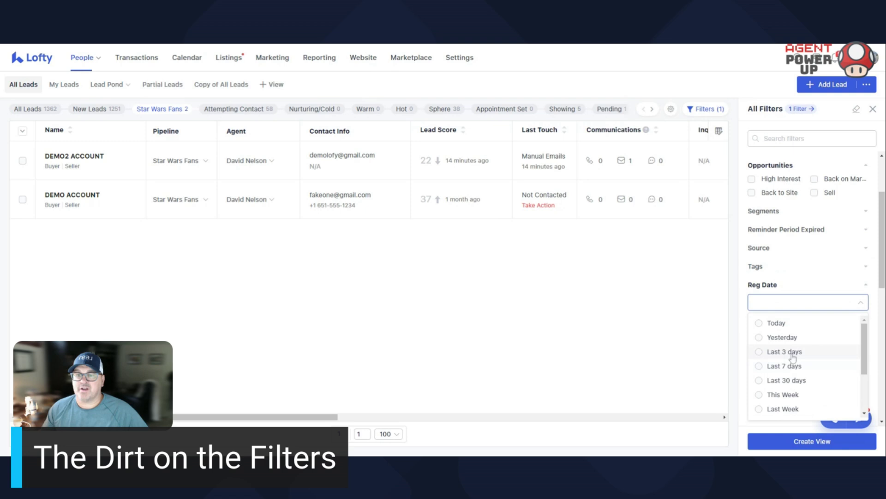
scroll(794, 367, down, 3)
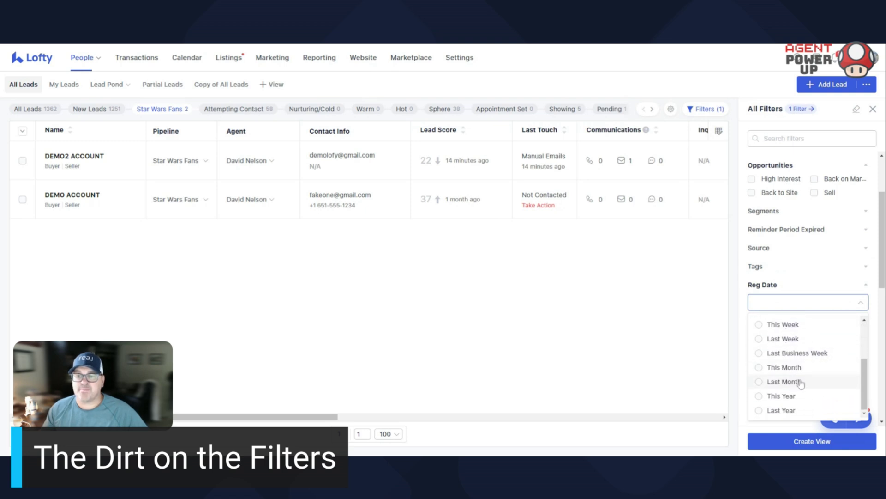
click(752, 297)
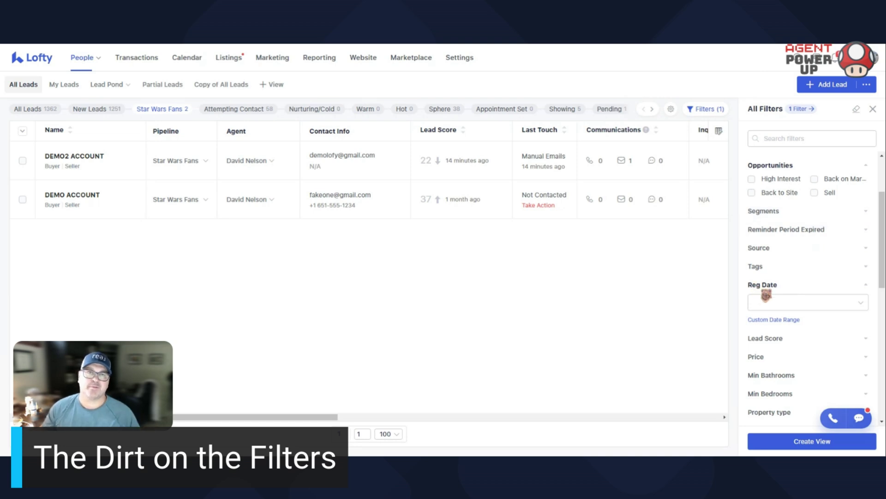
Expand Contact Info and filter to leads without a phone number.
scroll(829, 350, down, 2)
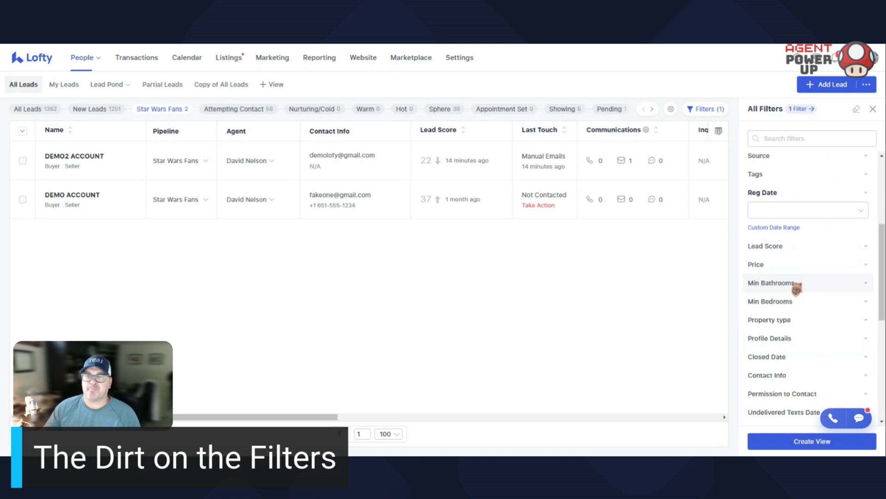
scroll(811, 311, down, 1)
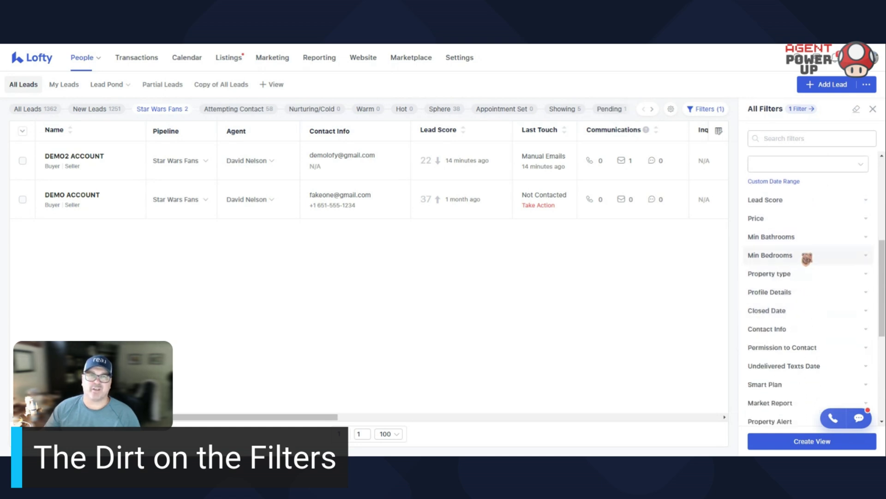
scroll(807, 249, down, 1)
scroll(805, 245, down, 1)
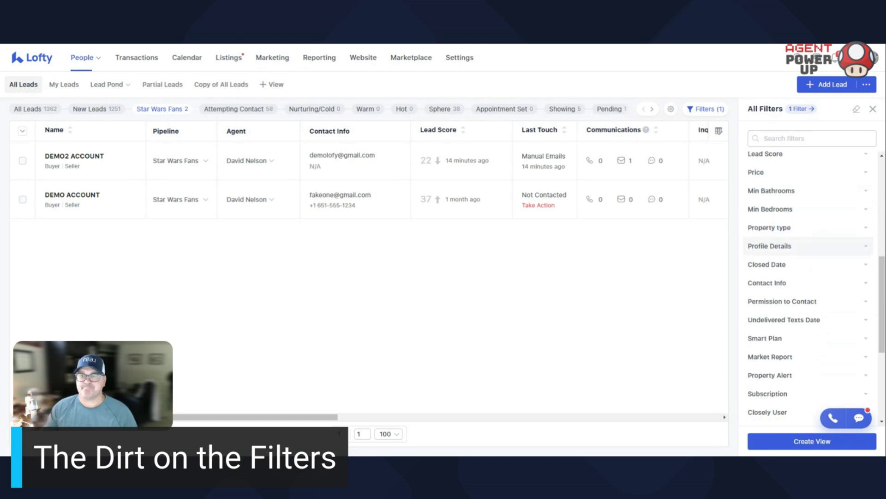
scroll(805, 299, down, 3)
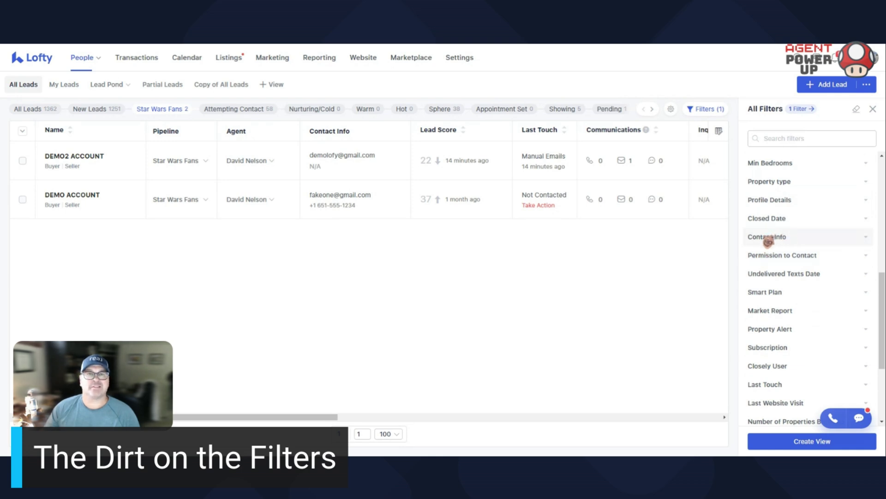
click(850, 239)
scroll(827, 247, down, 1)
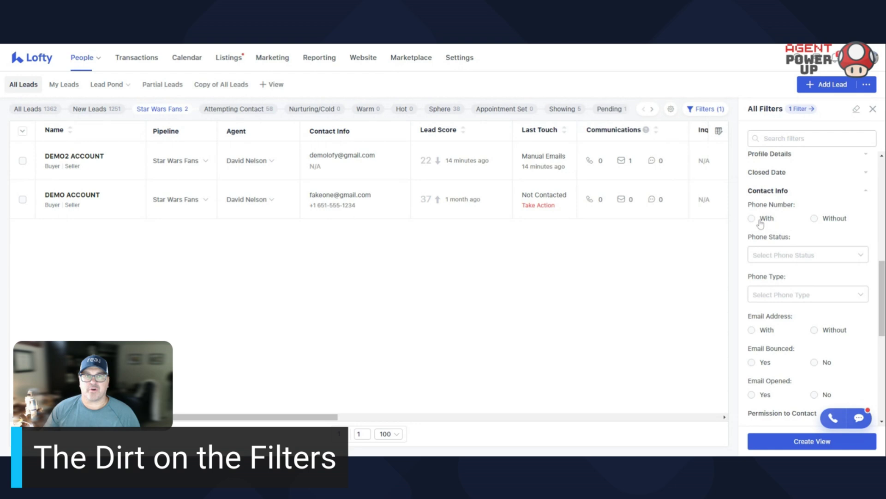
click(815, 218)
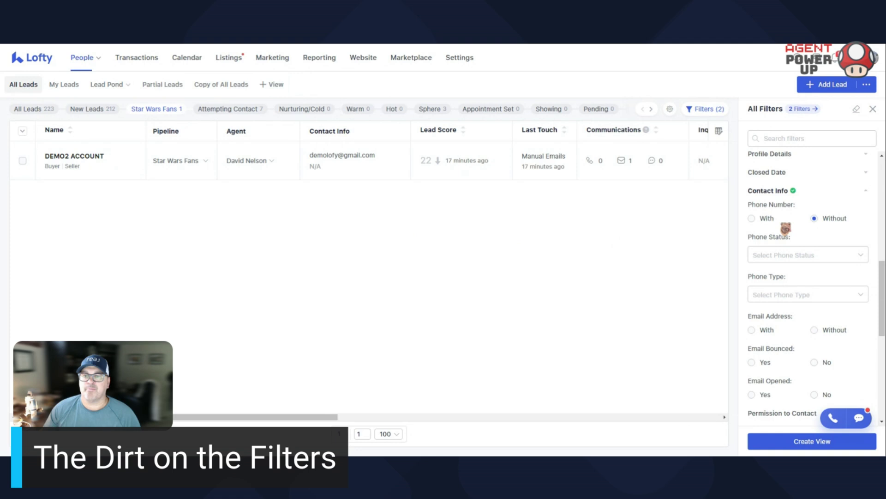
Clear the no-phone-number filter and toggle Email Address 'Without' on then off.
click(815, 218)
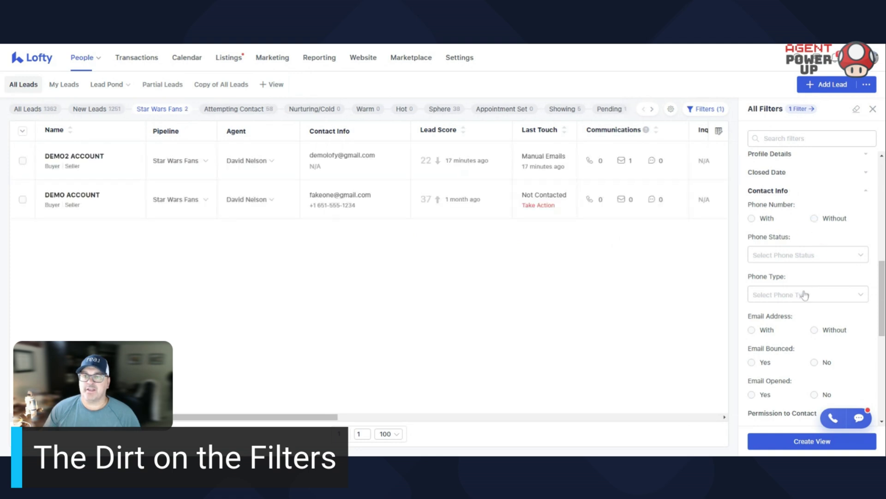
scroll(806, 293, down, 3)
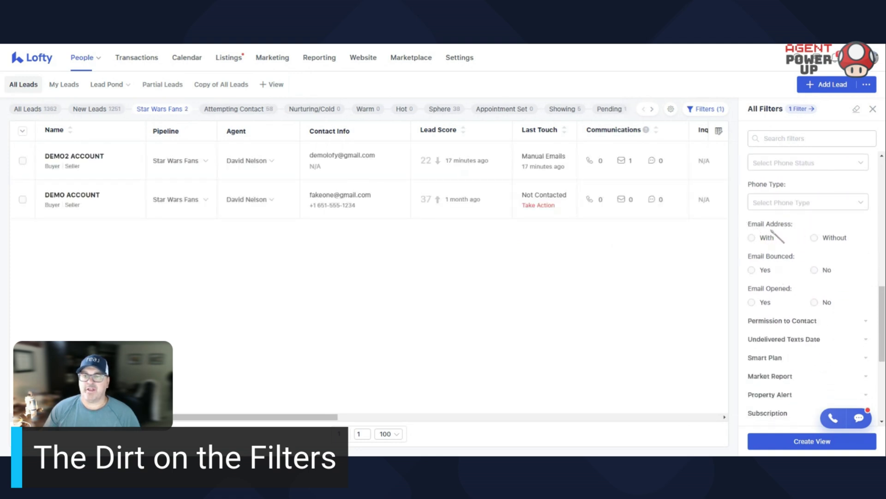
click(814, 238)
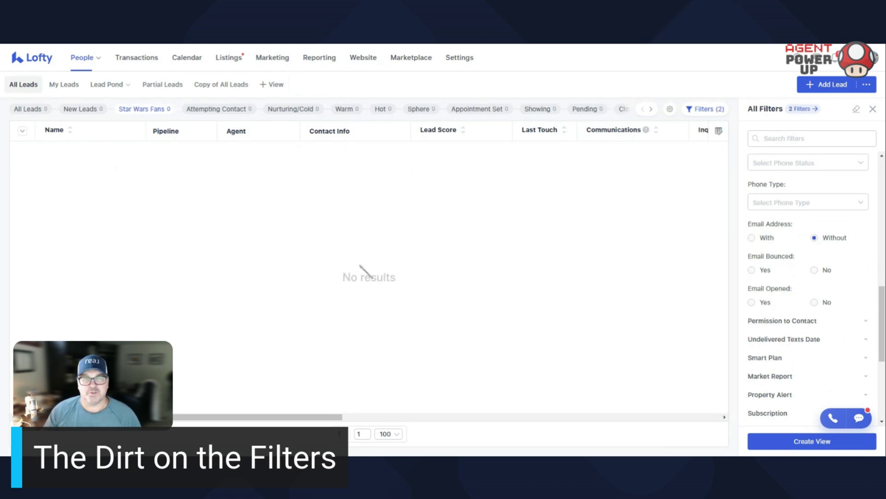
click(814, 237)
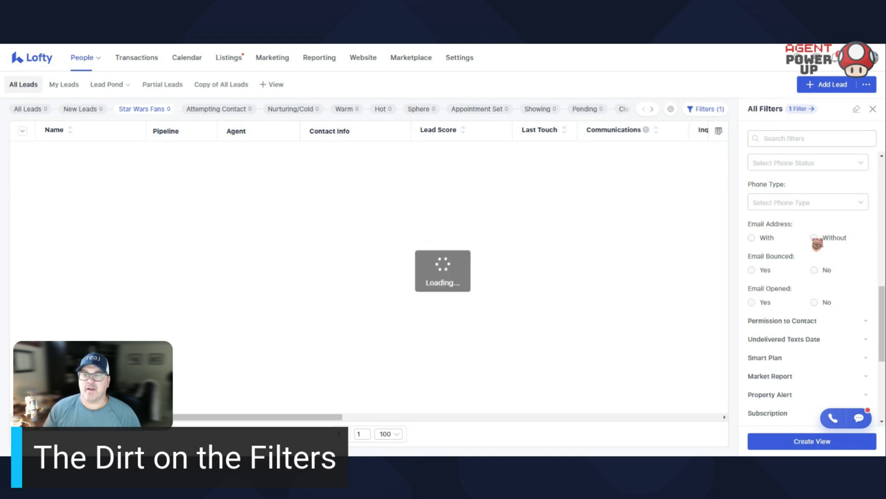
Toggle Email Bounced 'Yes' and Email Opened 'Yes' on, then off again.
click(764, 271)
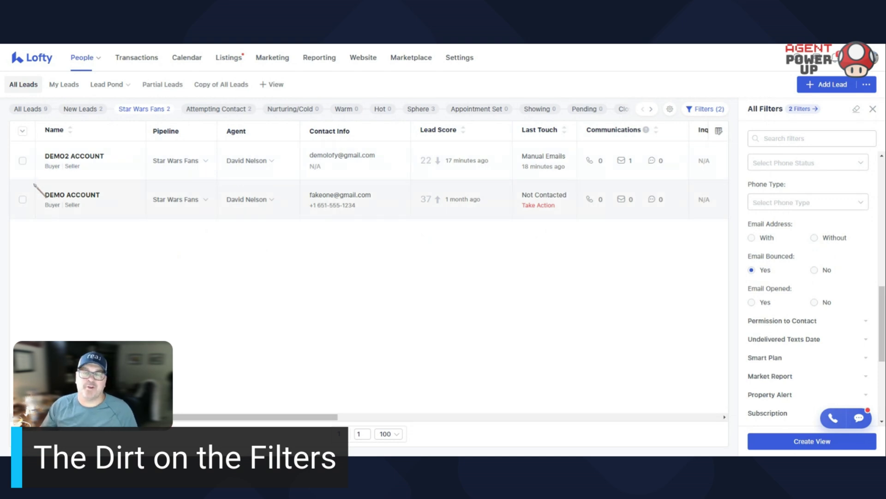
click(753, 270)
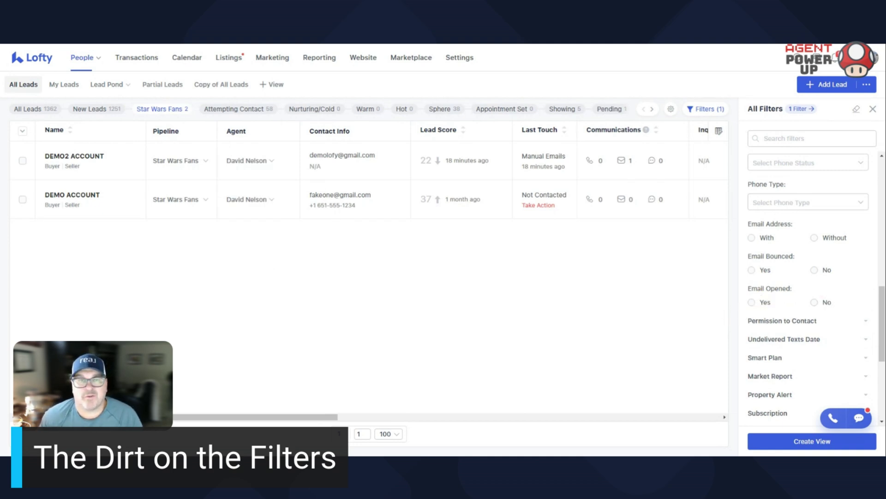
click(752, 303)
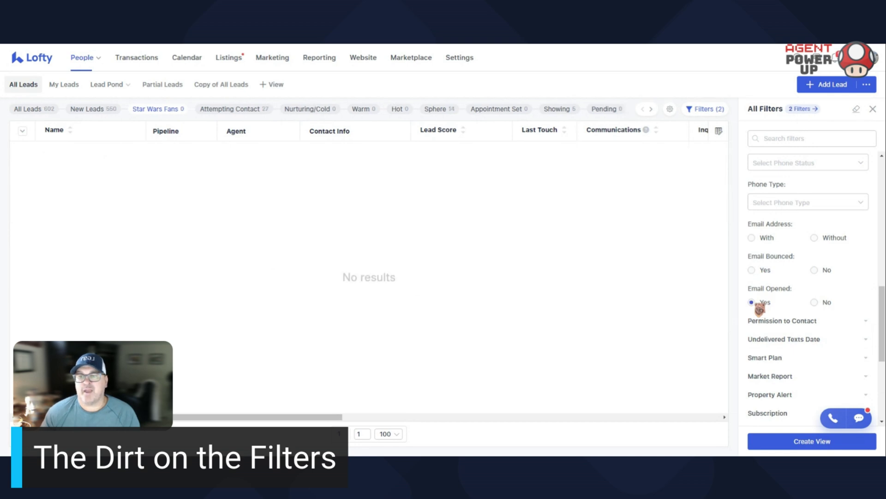
click(753, 303)
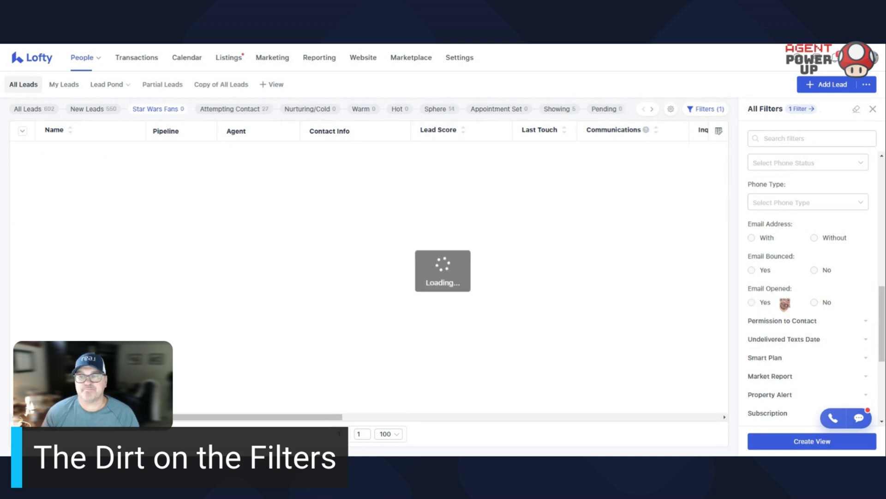
scroll(811, 299, down, 2)
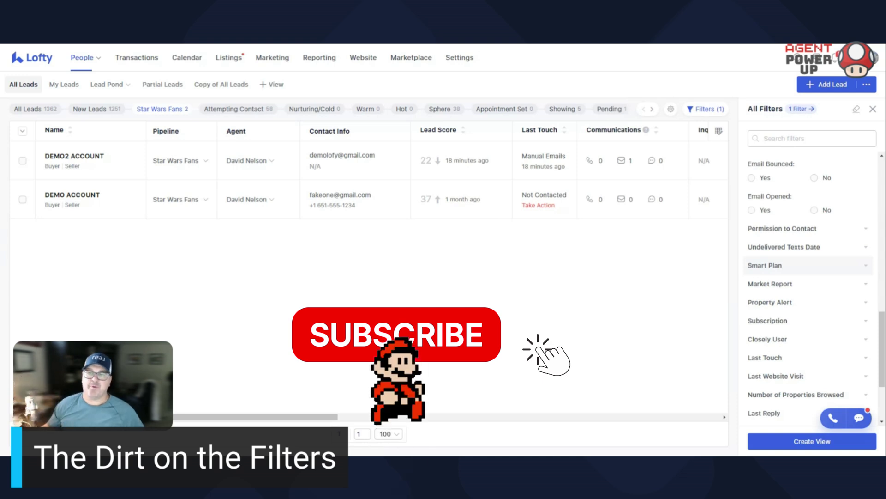
Expand Smart Plan, pick Without Smart Plan, and preview the With Smart Plan list.
click(788, 268)
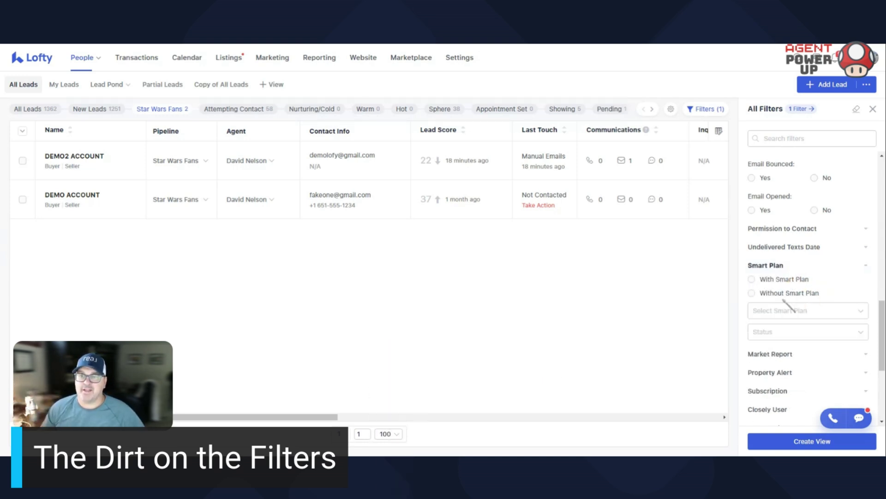
click(753, 293)
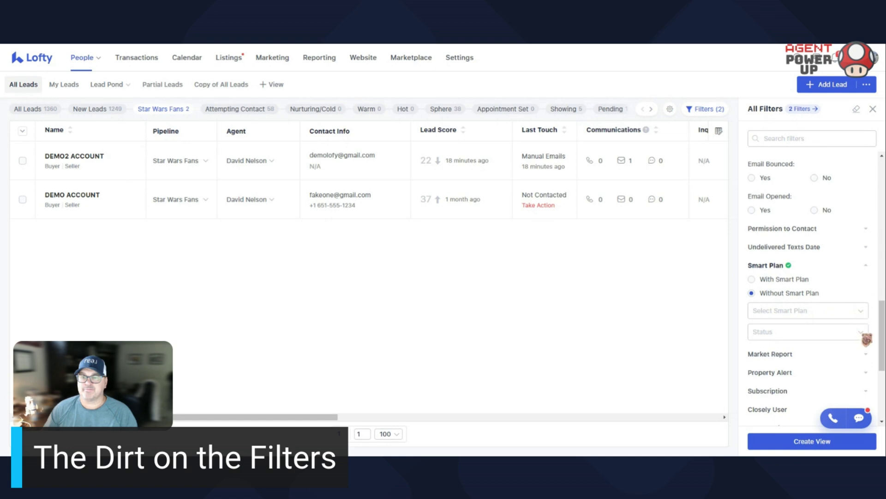
click(752, 280)
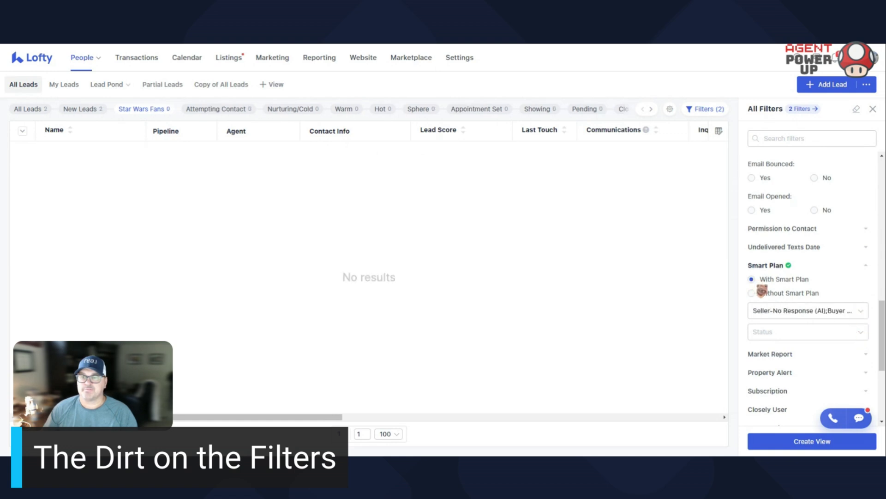
click(859, 315)
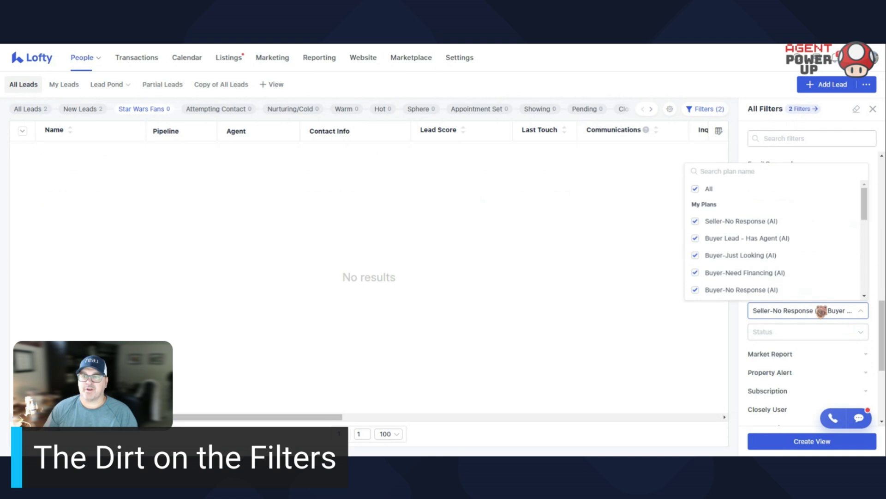
click(840, 354)
click(754, 293)
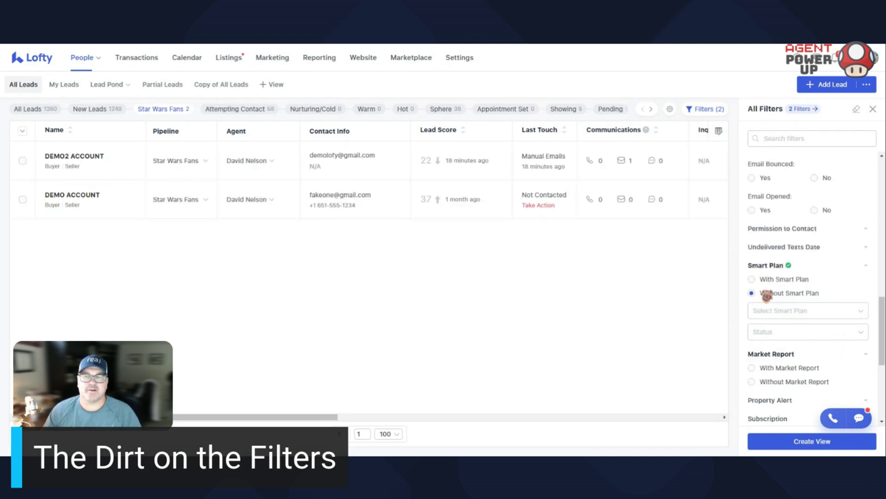
Browse the smart plan list and Status choices, then settle on Without Smart Plan.
click(753, 280)
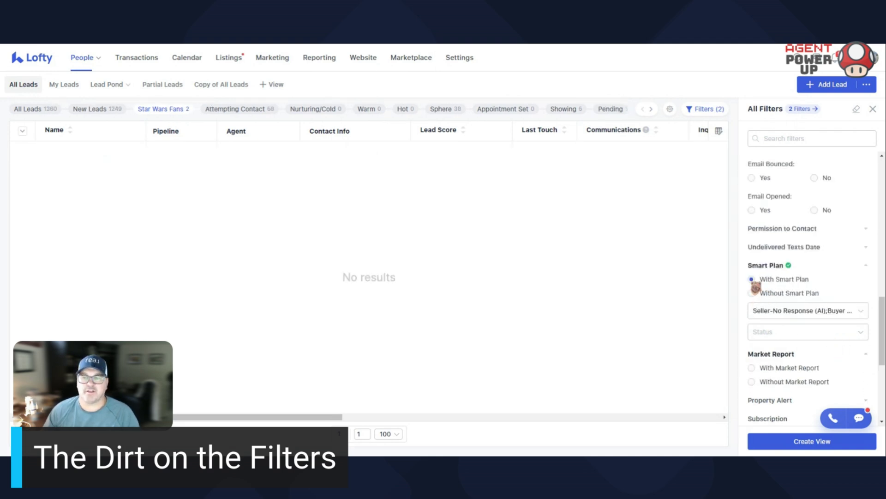
click(860, 313)
scroll(807, 257, down, 10)
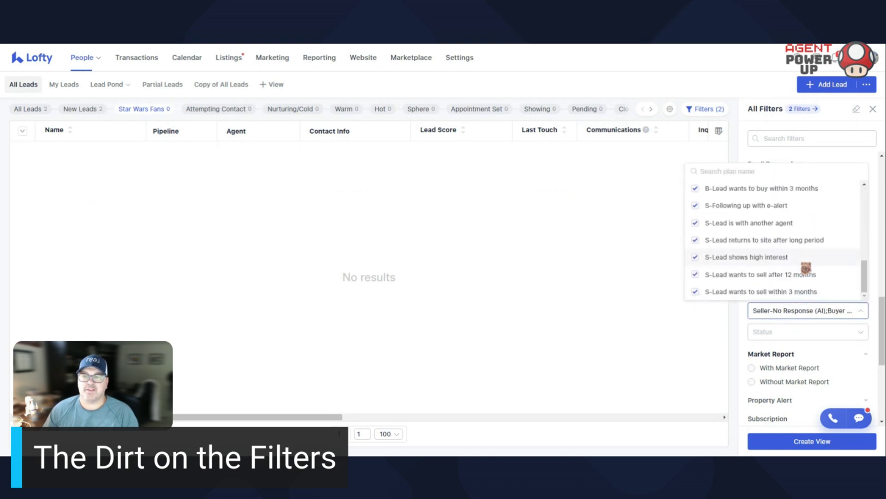
click(844, 355)
click(854, 336)
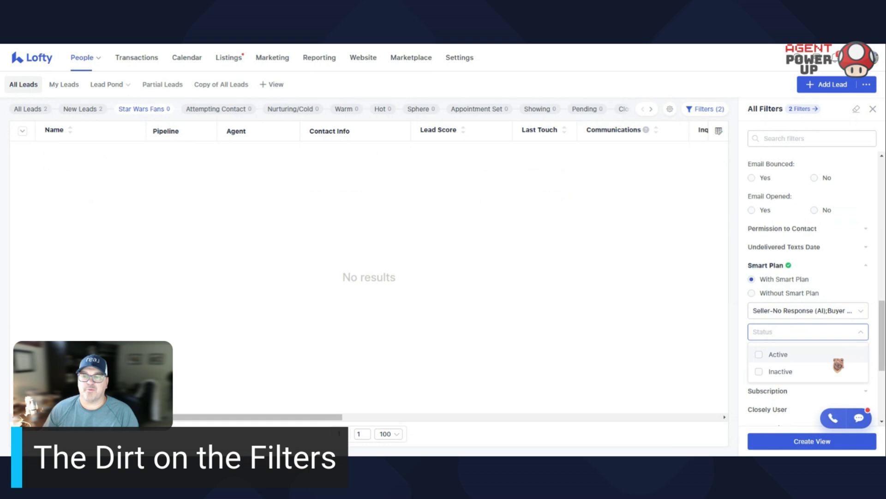
click(791, 295)
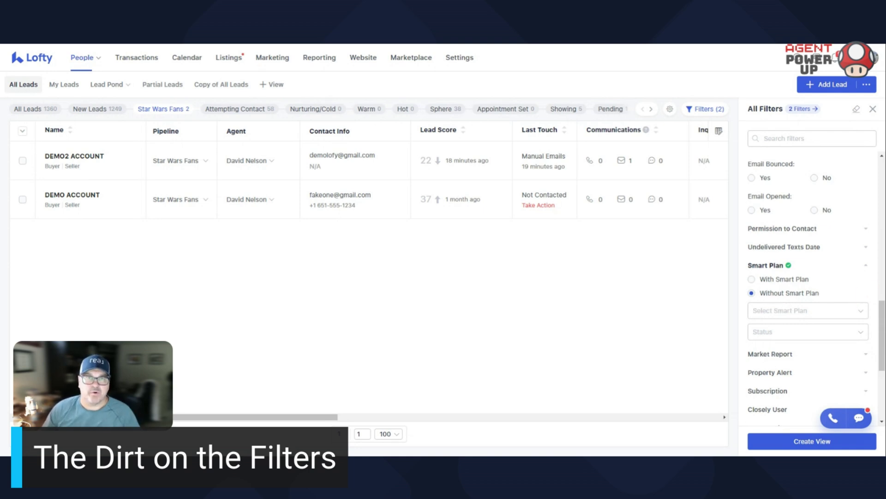
Expand the Market Report and Property Alert sections to show their with/without options.
scroll(856, 291, down, 1)
click(827, 309)
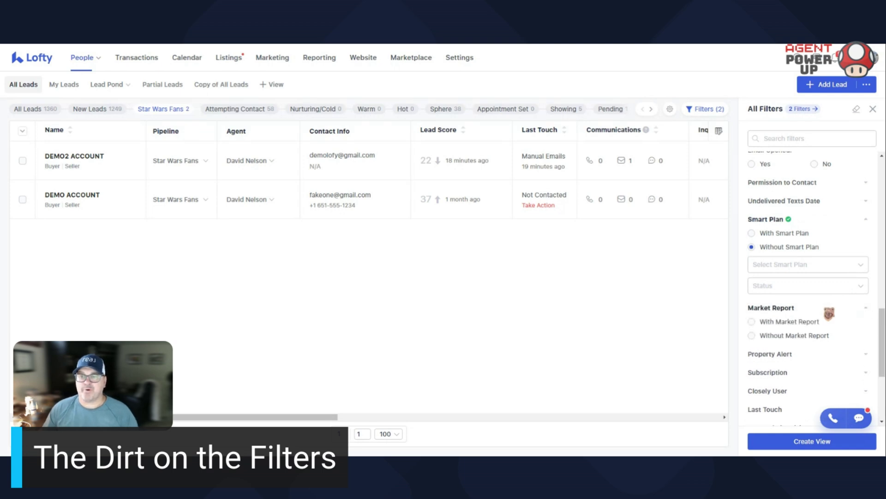
scroll(787, 336, down, 1)
click(810, 309)
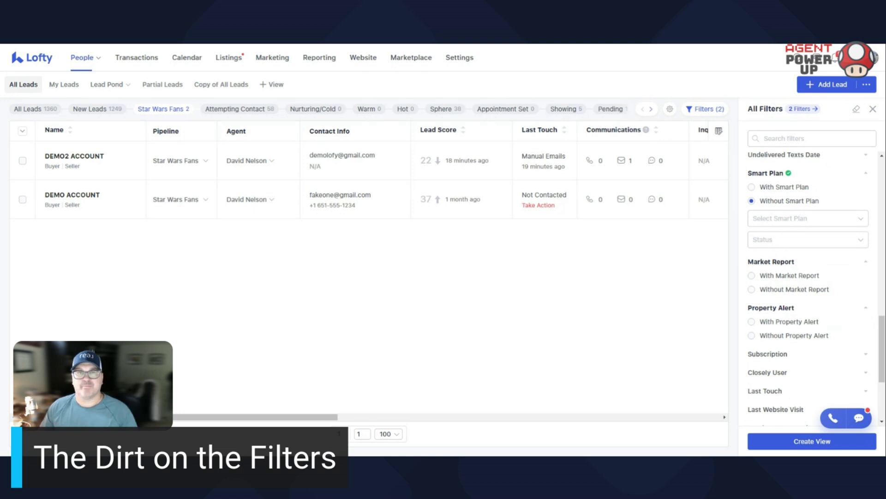
scroll(781, 256, up, 10)
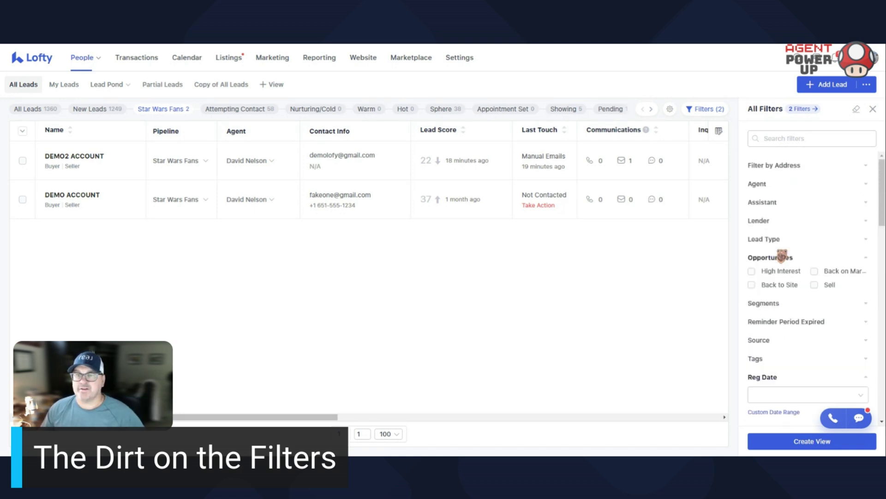
Set the Lead Type filter to Seller, briefly adding then removing Buyer.
click(810, 242)
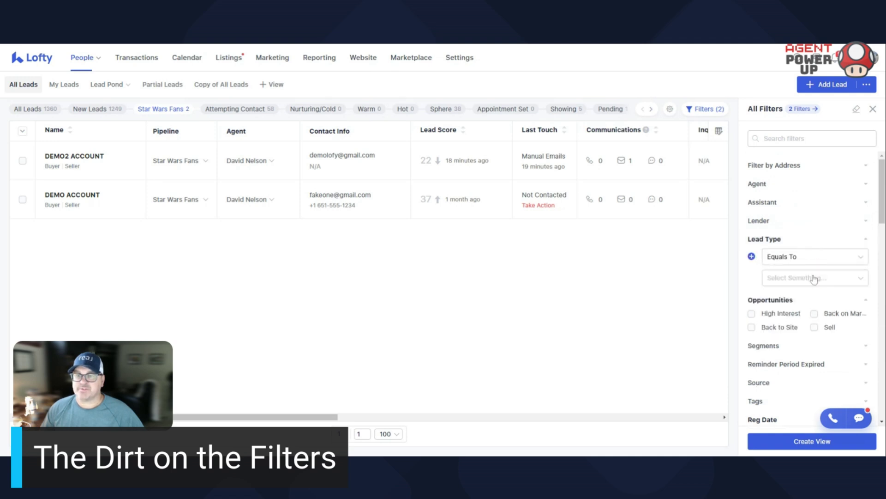
click(814, 279)
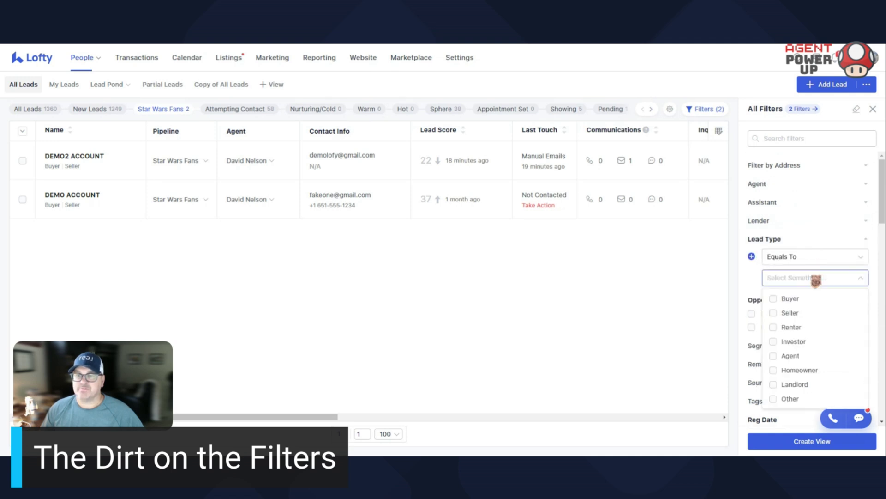
click(776, 315)
click(777, 302)
click(777, 304)
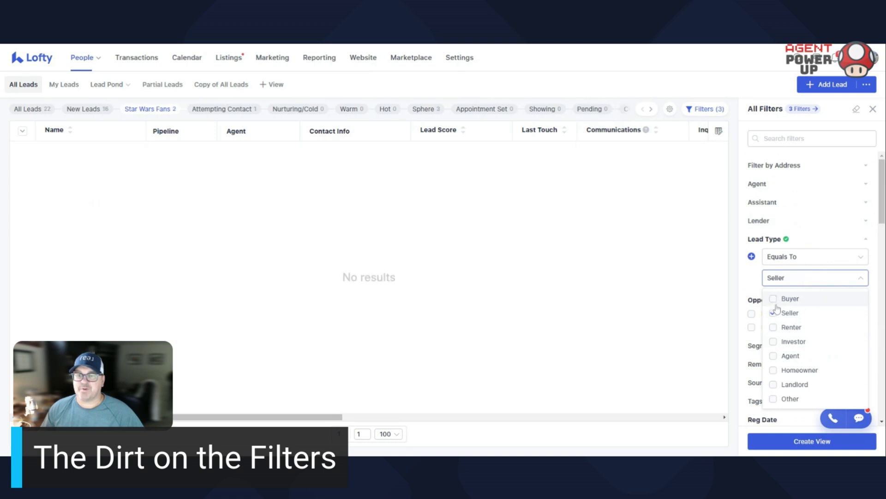
Select Without Market Report, bringing the active filters to four.
scroll(809, 223, down, 4)
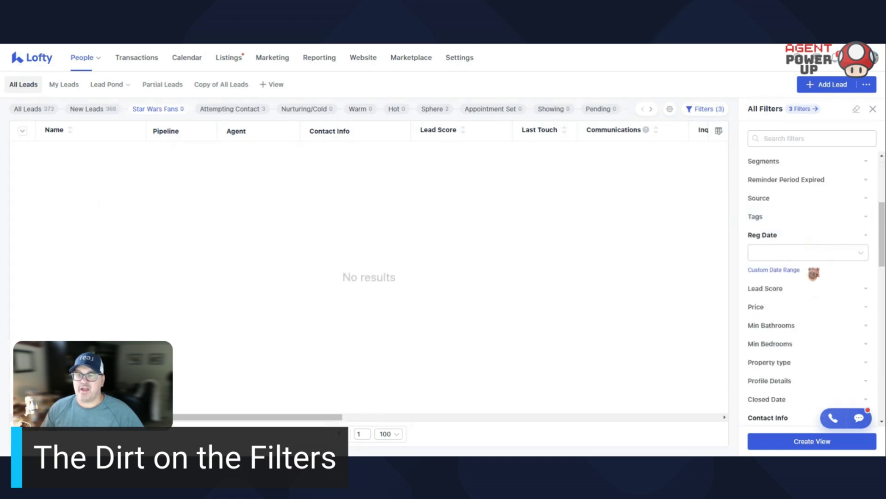
scroll(812, 305, down, 10)
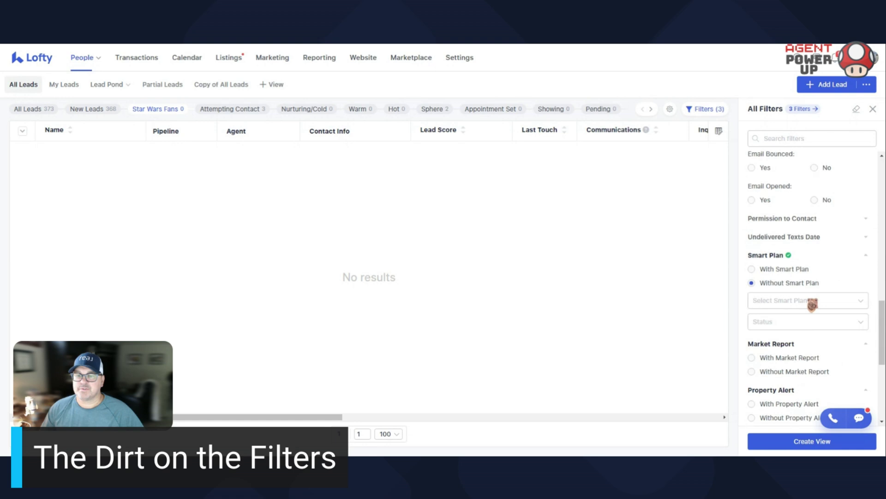
scroll(812, 305, down, 3)
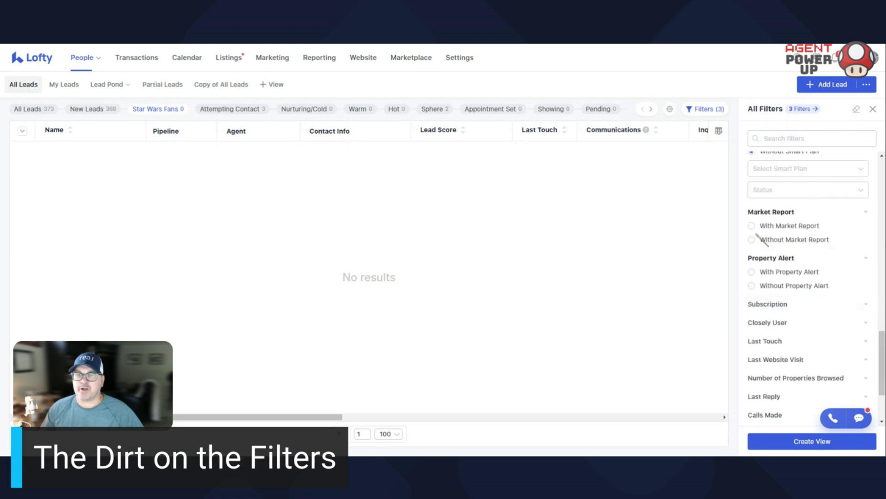
click(753, 240)
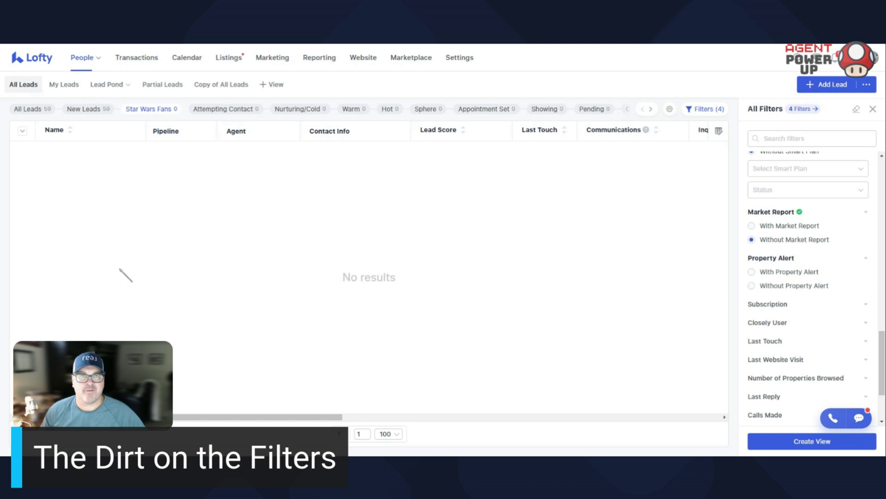
scroll(763, 258, up, 1)
Change the Lead Type filter from Seller to Buyer.
scroll(764, 259, up, 20)
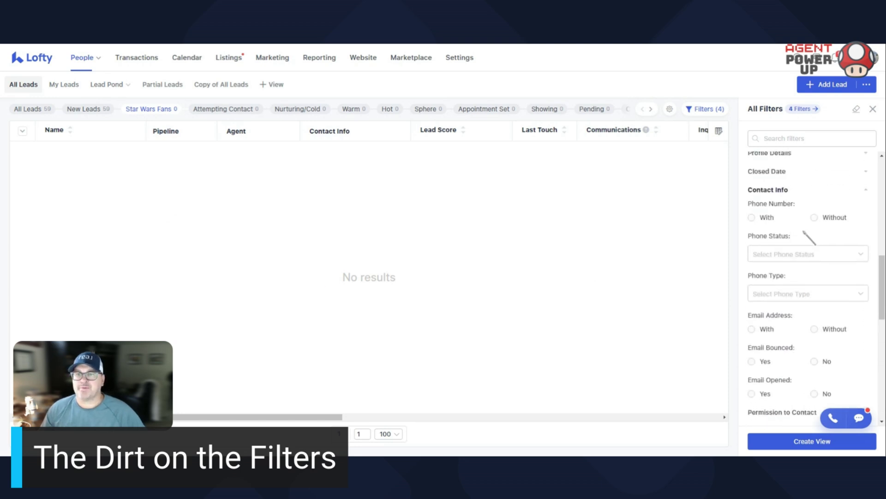
scroll(805, 237, up, 2)
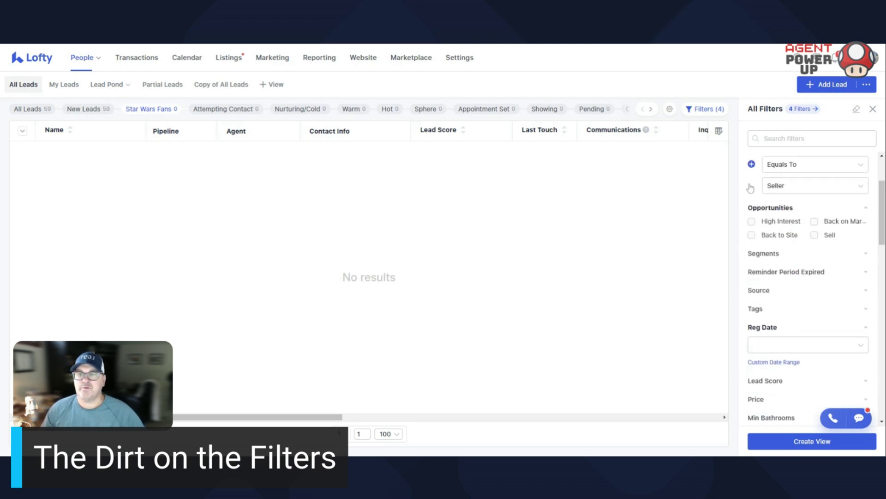
click(788, 187)
click(786, 207)
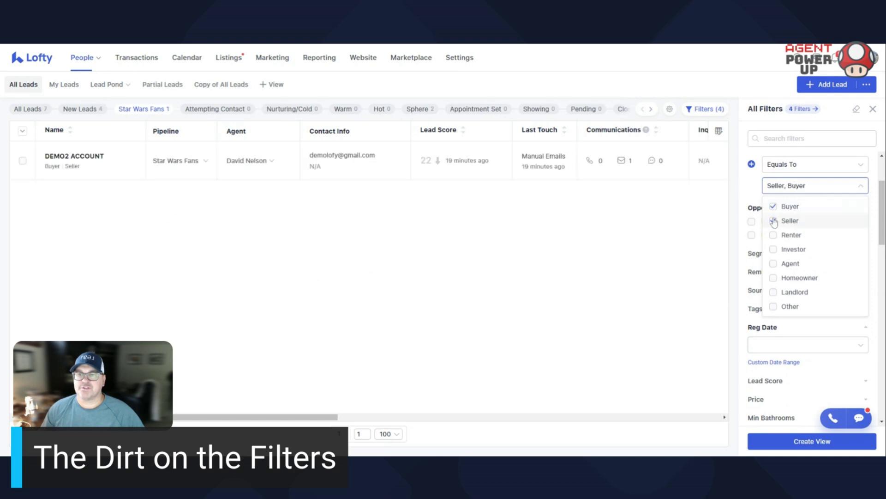
click(784, 220)
Clear the Smart Plan and Market Report filters and select Without Property Alert.
scroll(803, 305, down, 10)
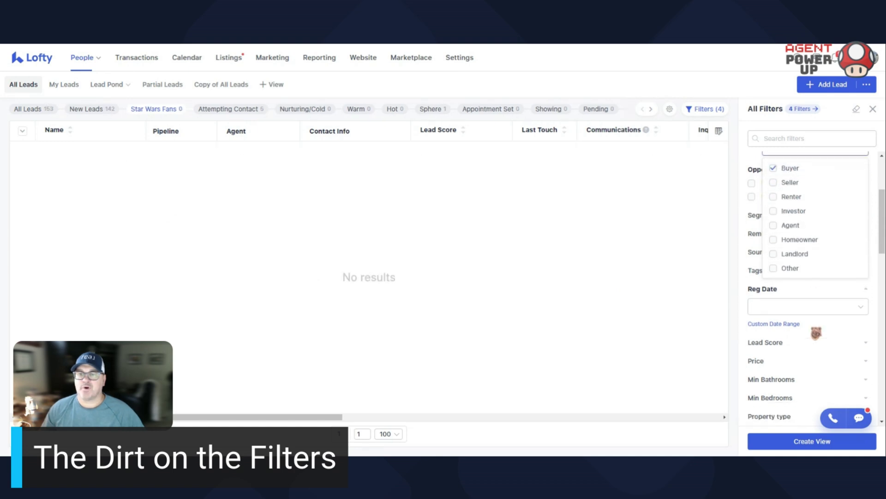
scroll(814, 327, down, 2)
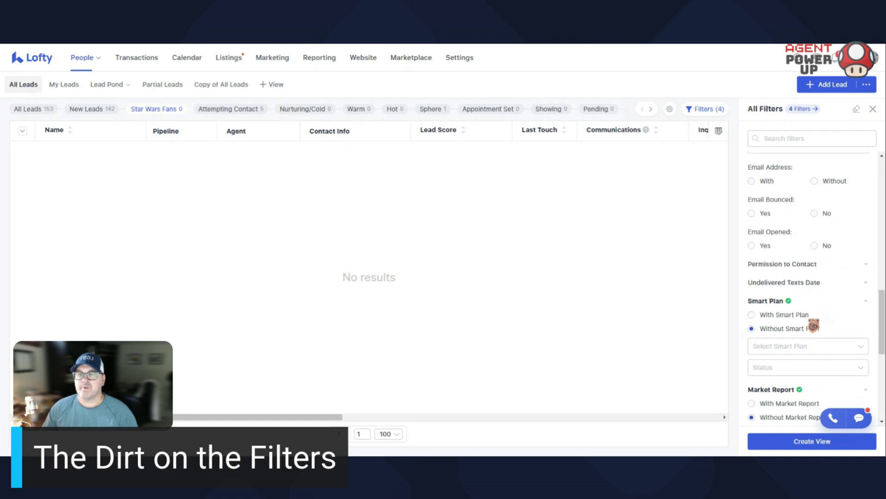
click(755, 290)
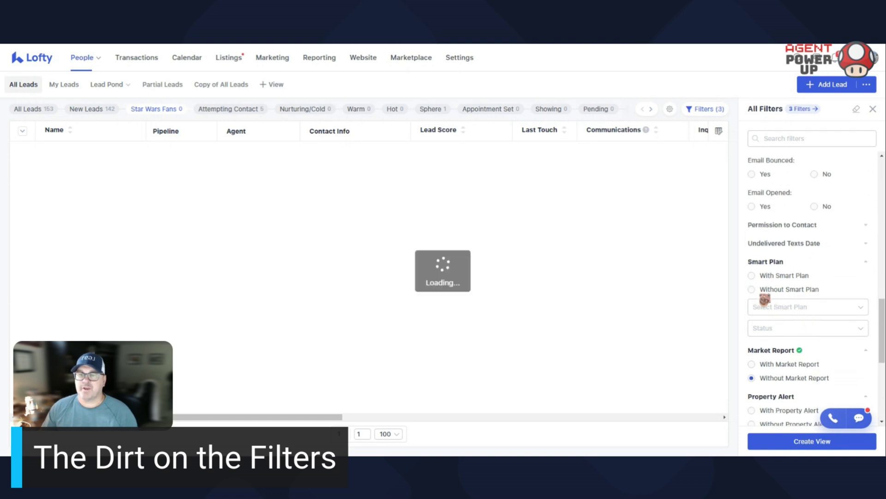
scroll(762, 296, down, 2)
click(757, 286)
scroll(776, 298, down, 2)
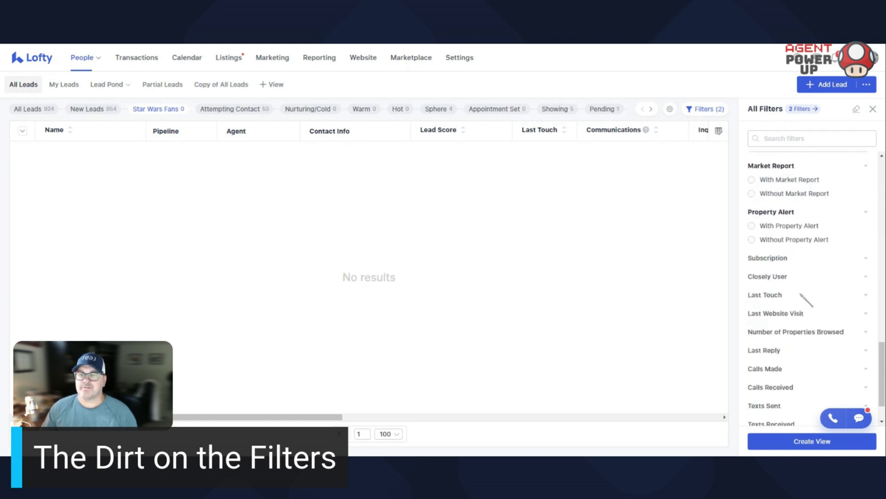
click(753, 239)
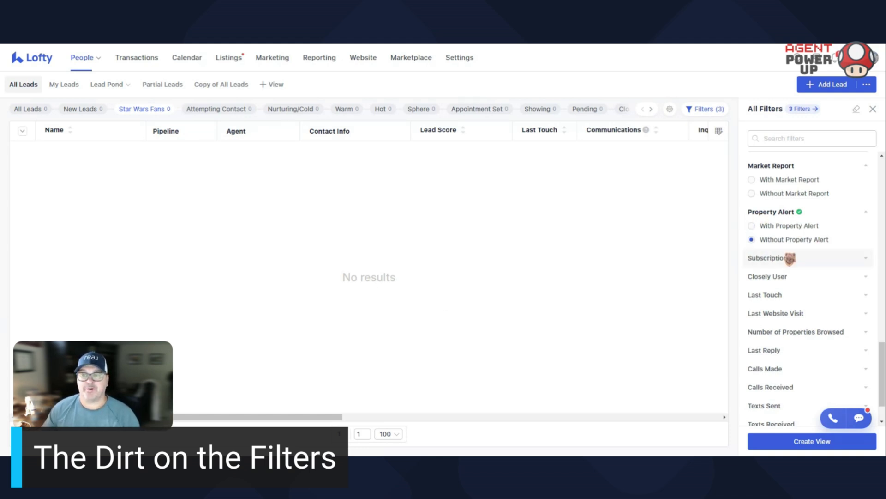
Expand Closely User to show its Yes/No options, then scroll back up the panel.
scroll(790, 257, down, 1)
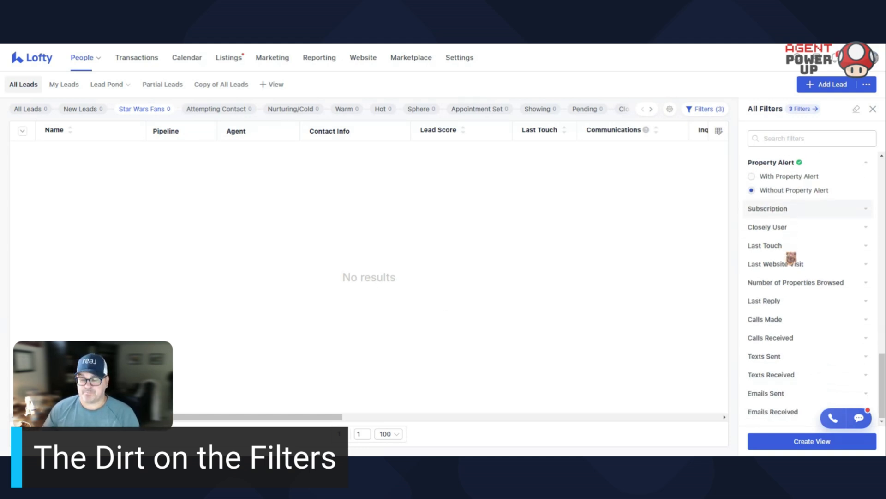
click(815, 229)
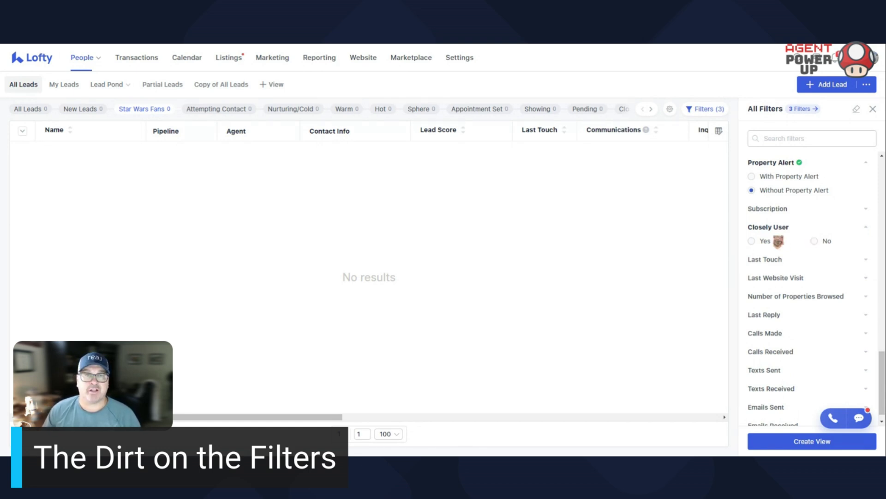
scroll(807, 245, down, 1)
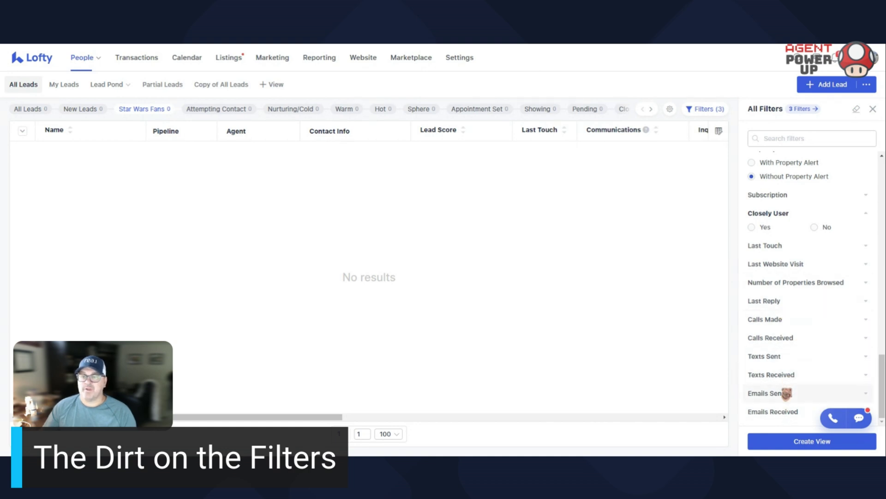
scroll(785, 381, up, 10)
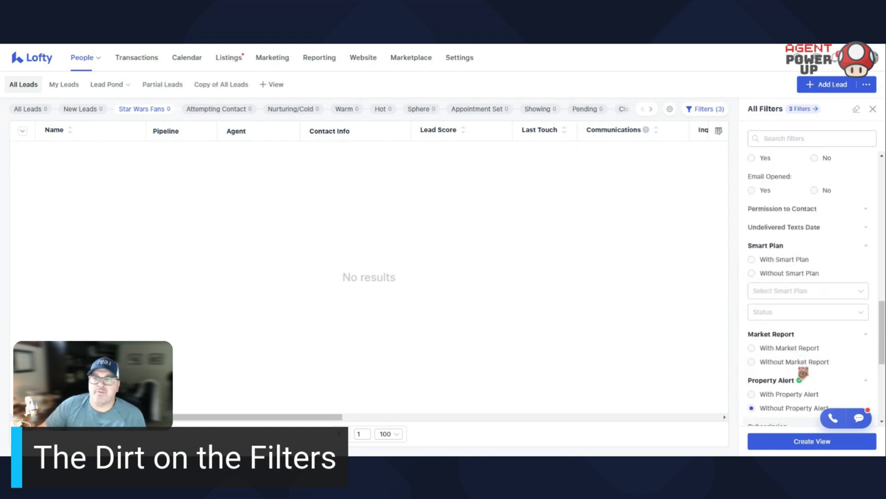
scroll(804, 372, up, 10)
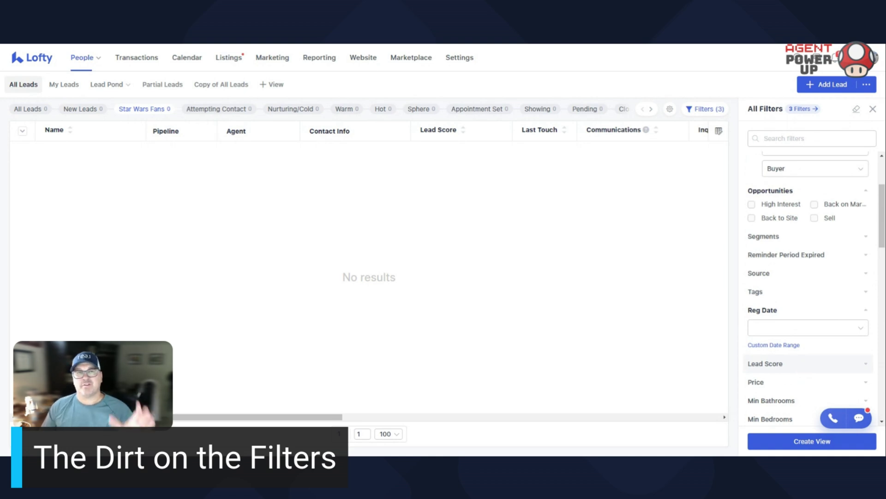
scroll(791, 254, up, 5)
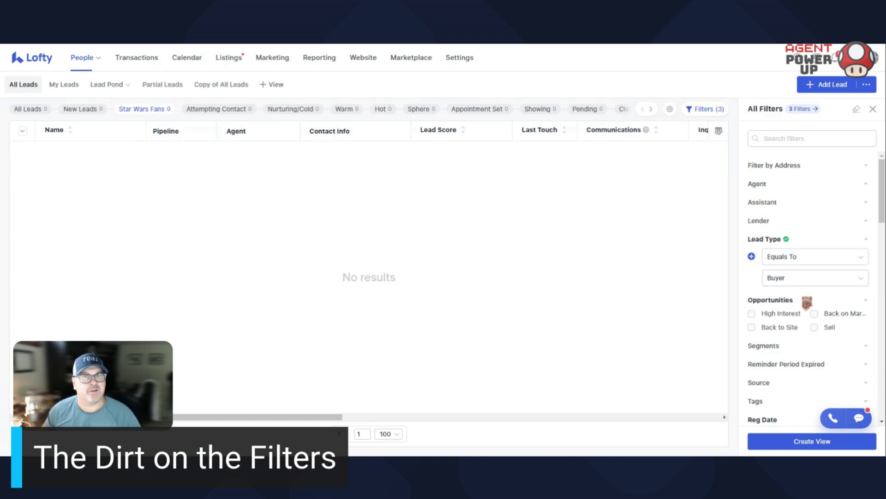
Drop the Without Property Alert filter from the applied filters summary, keeping Buyer and Star Wars Fans.
click(806, 110)
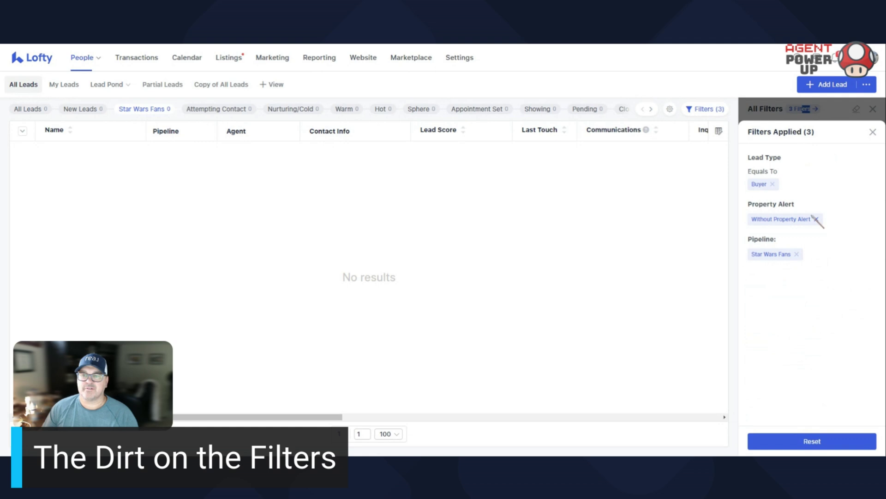
click(817, 220)
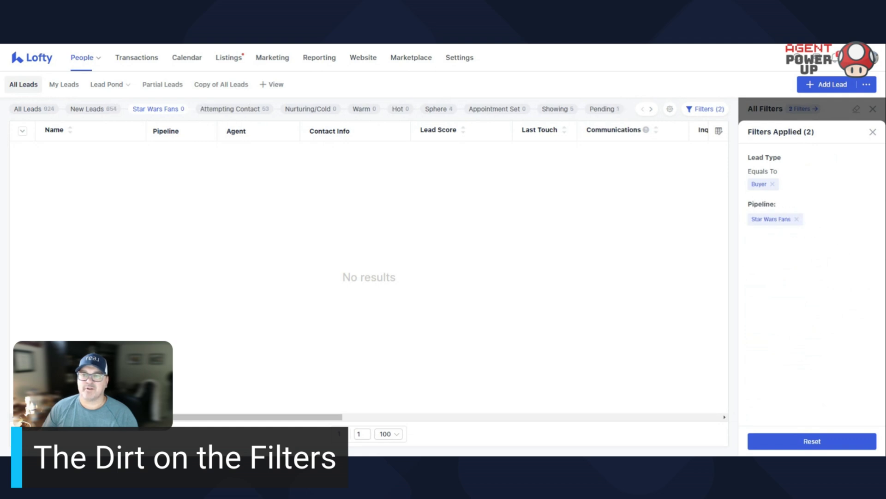
click(873, 131)
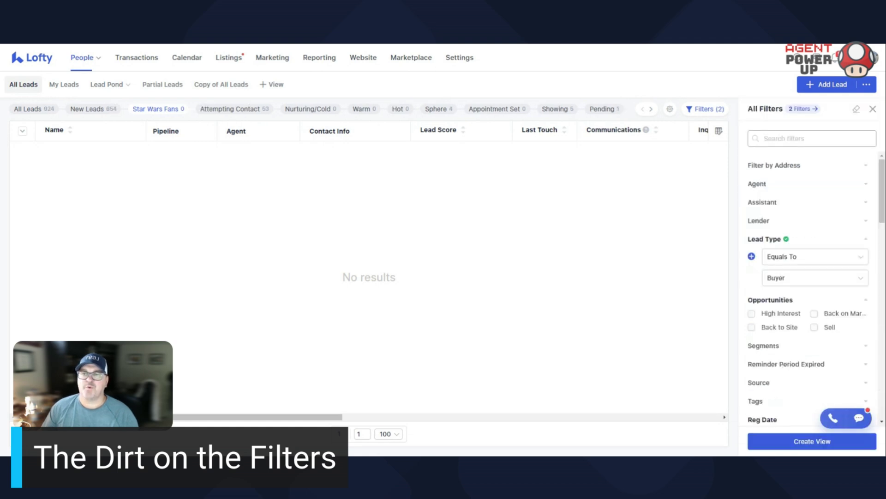
Clear all filters, then switch to the Star Wars Fans pipeline to list its two leads.
click(857, 111)
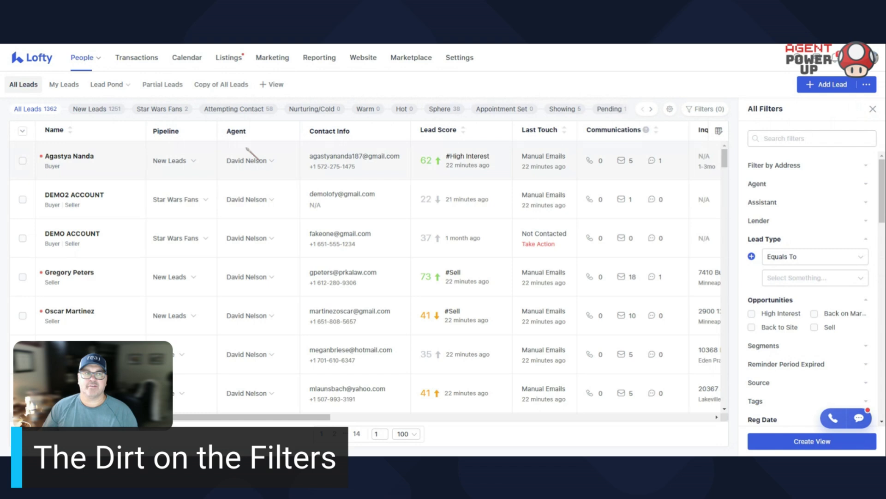
click(160, 110)
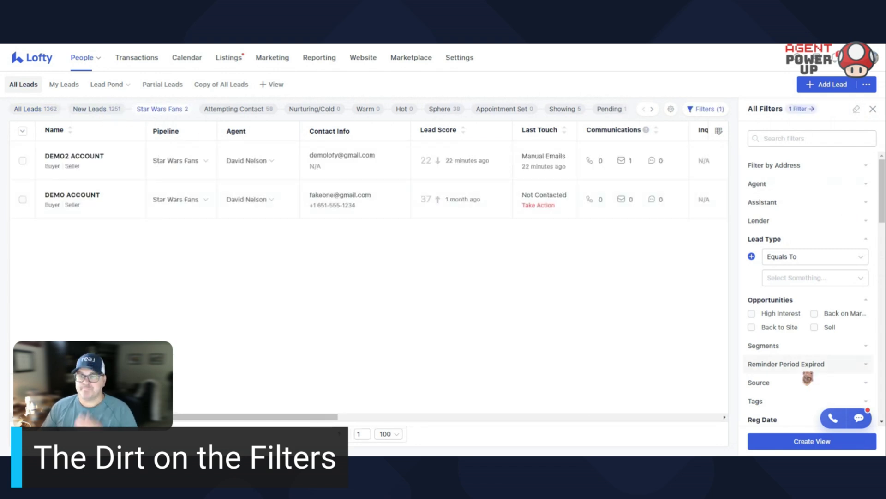
scroll(815, 358, down, 6)
scroll(814, 358, down, 15)
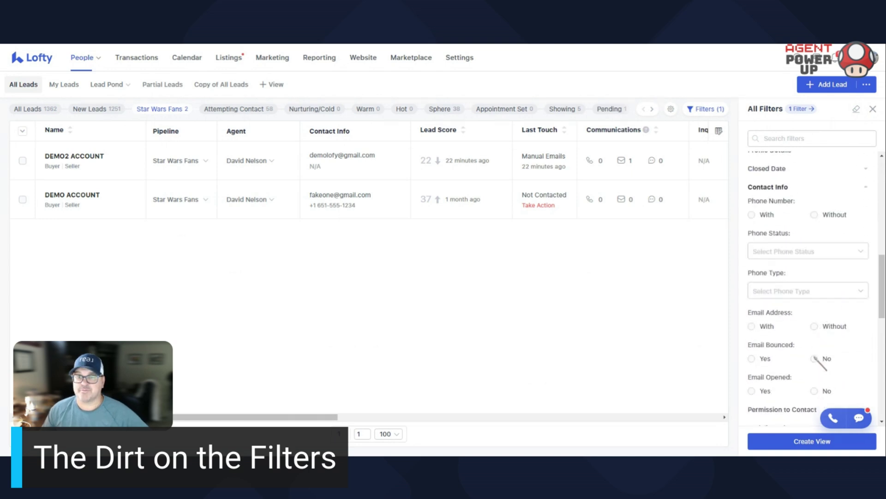